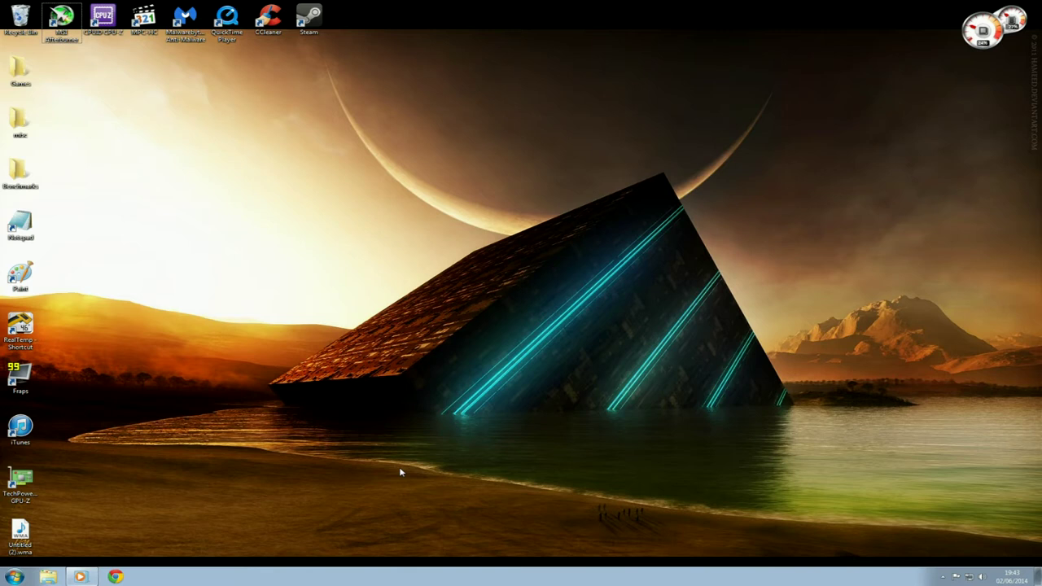
Launch MSI Afterburner and open the video capture settings in its properties
double_click(62, 20)
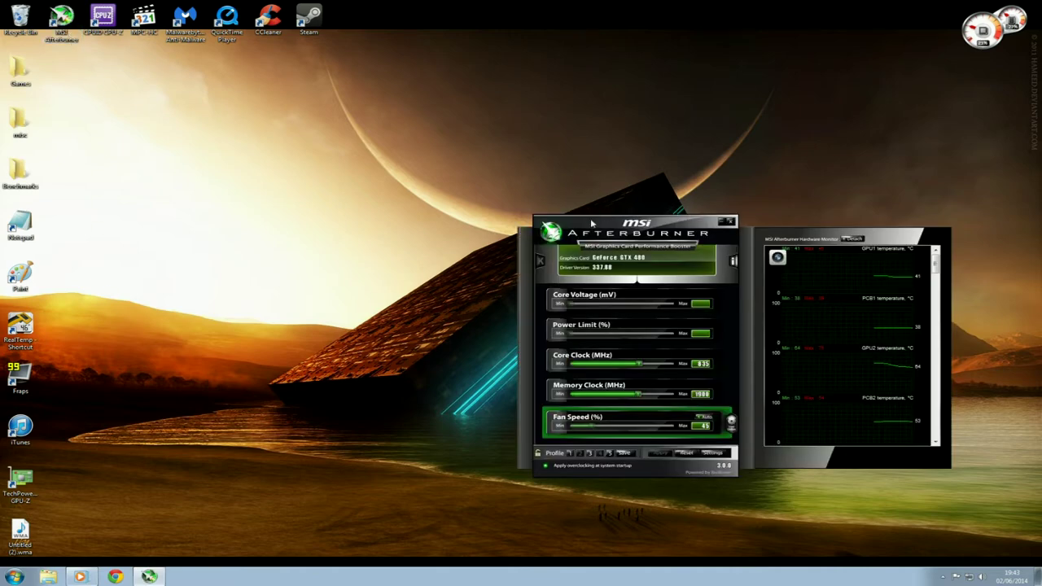
left_click_drag(592, 225, 127, 69)
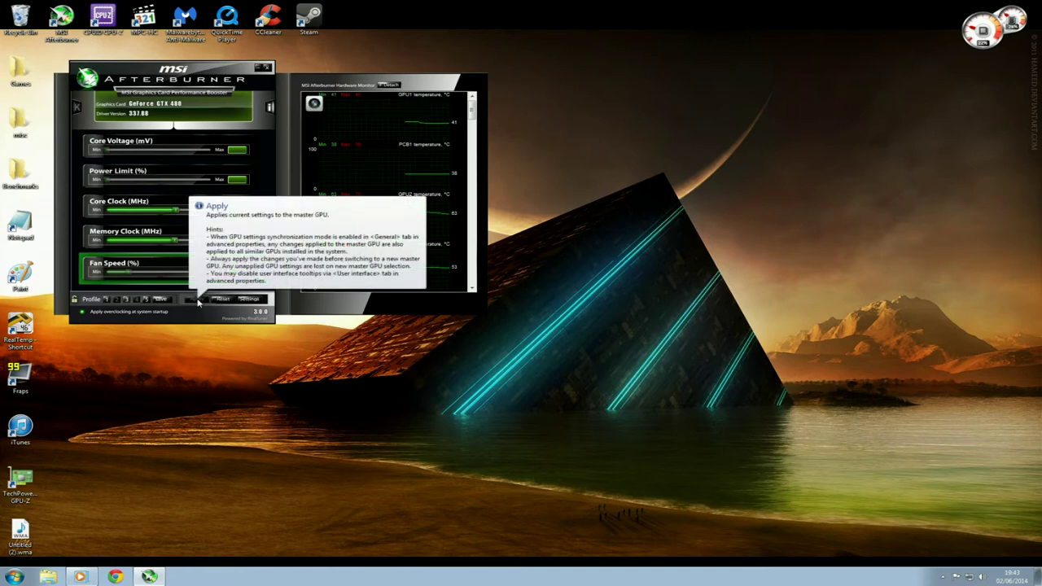
left_click(245, 301)
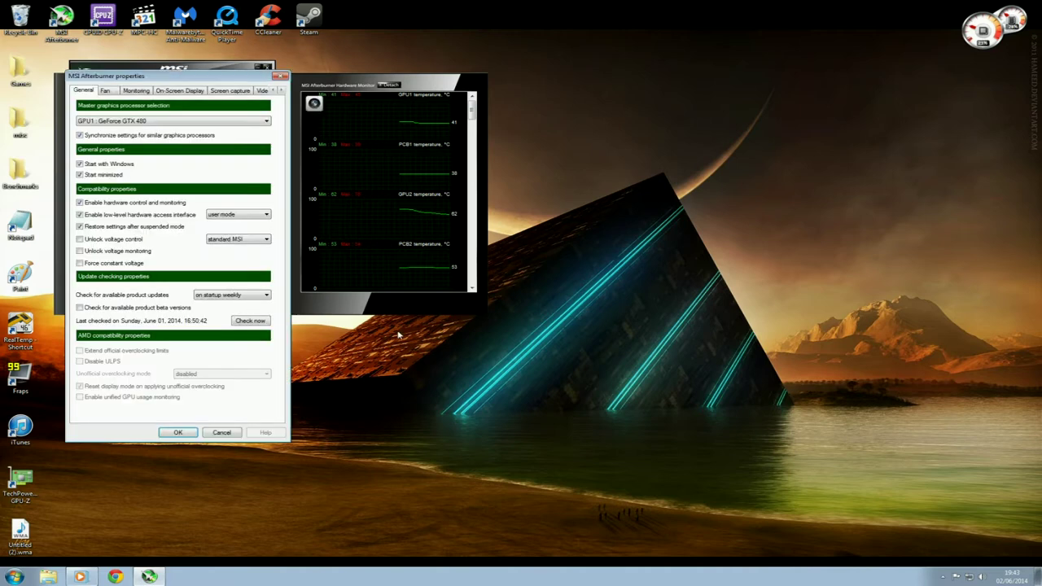
left_click(263, 91)
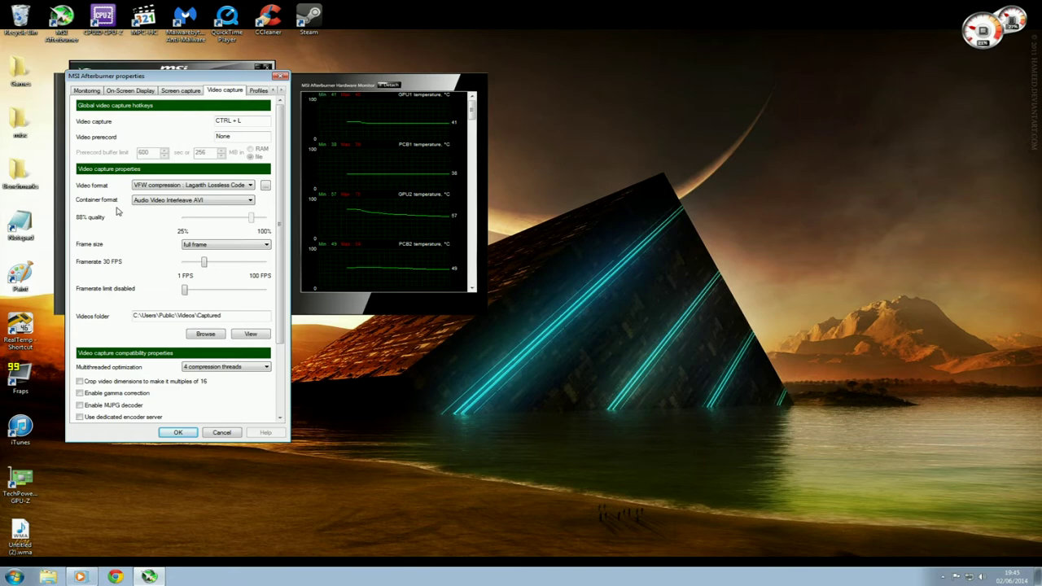
Set the video format to VFW compression and choose Lagarith Lossless Codec as the compressor
left_click(226, 185)
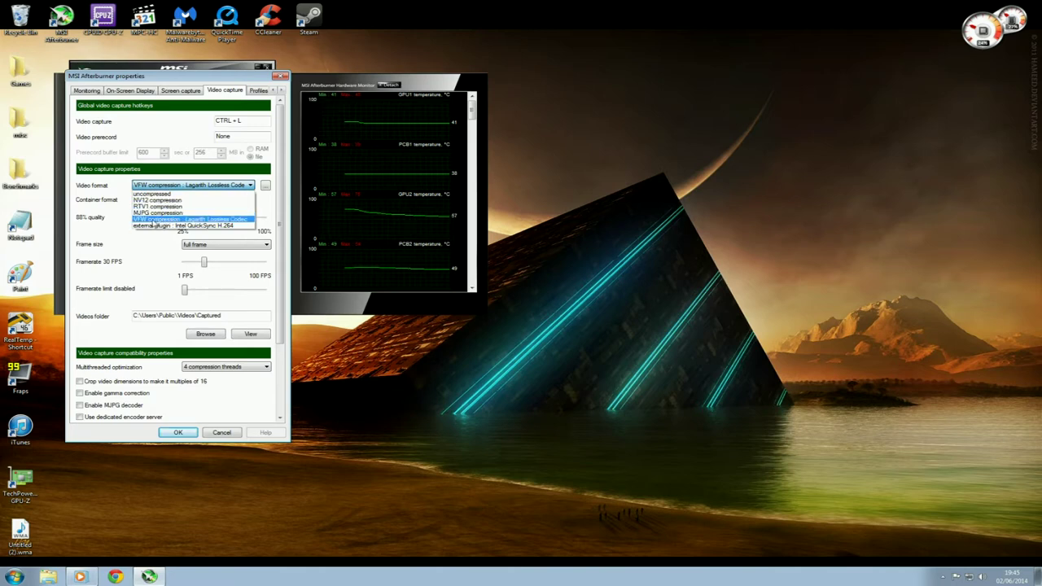
left_click(155, 220)
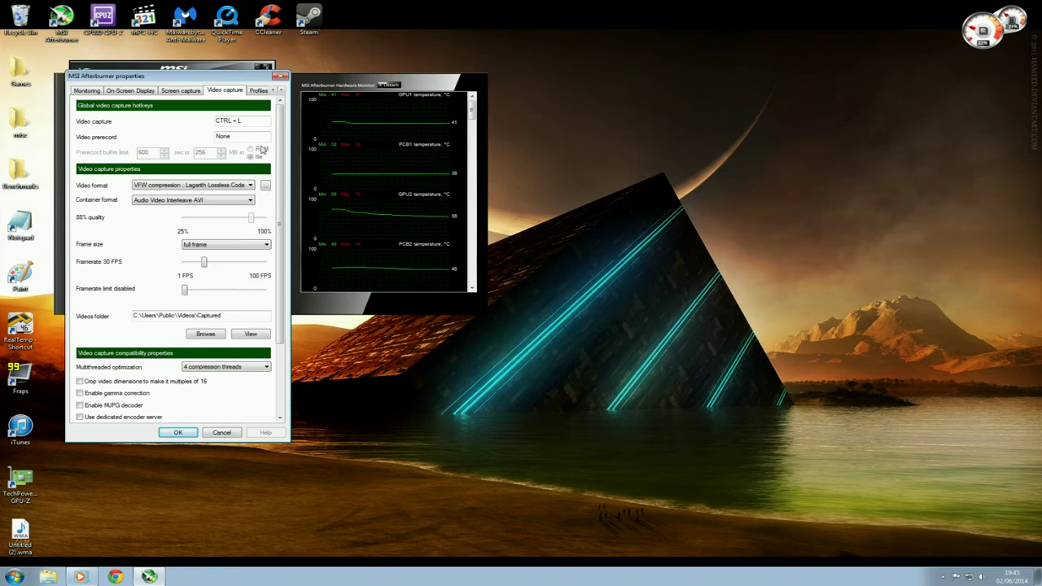
left_click(266, 187)
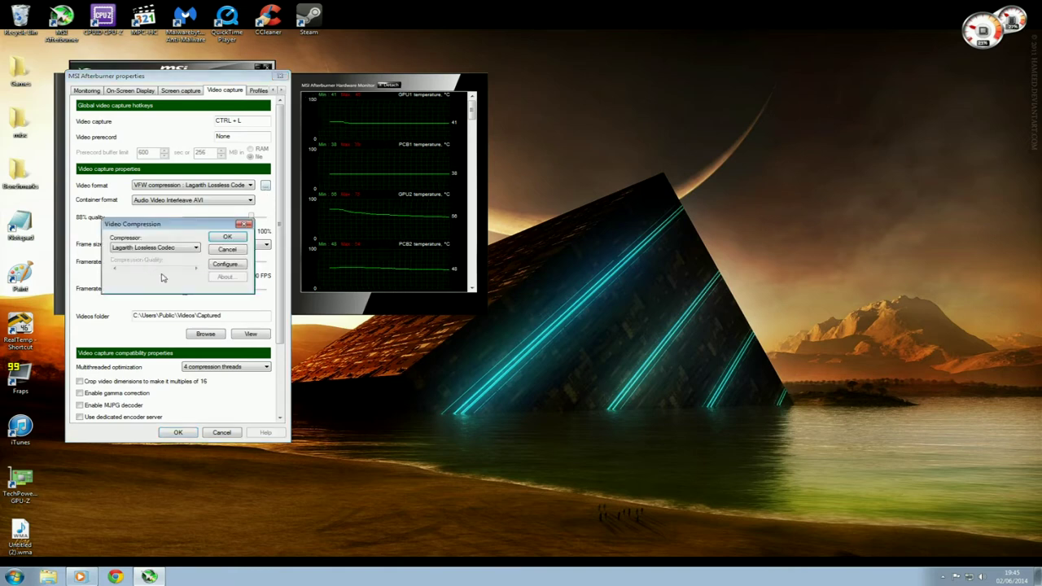
left_click(185, 252)
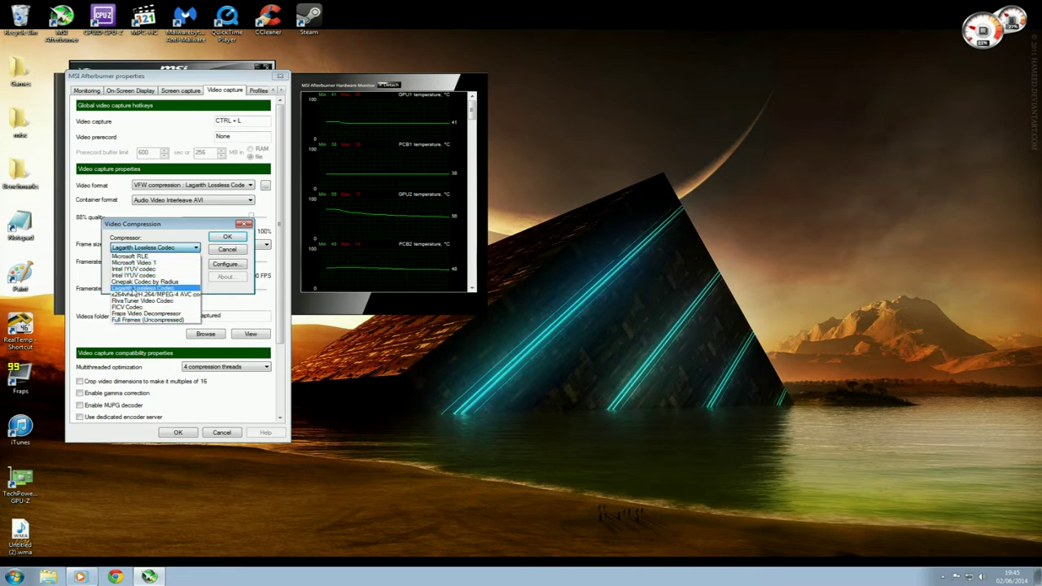
left_click(143, 291)
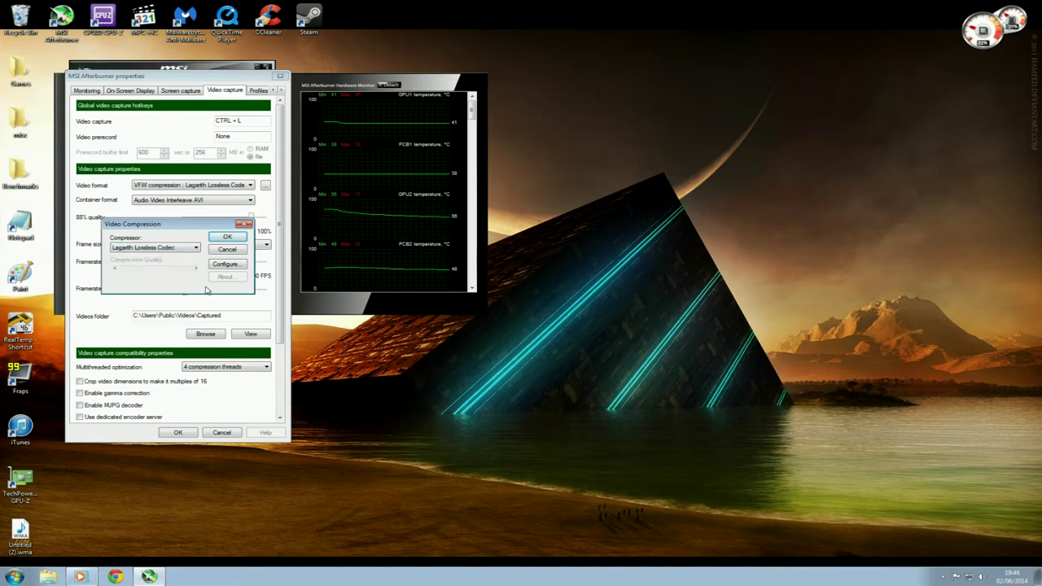
Configure the Lagarith codec to use YV12 mode and accept the video compression settings
left_click(236, 267)
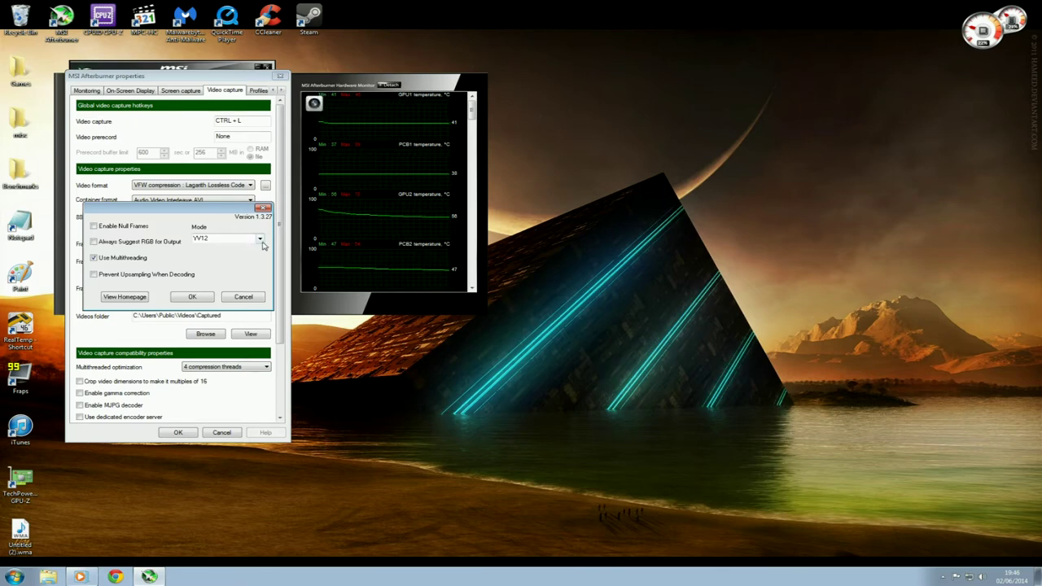
left_click(260, 240)
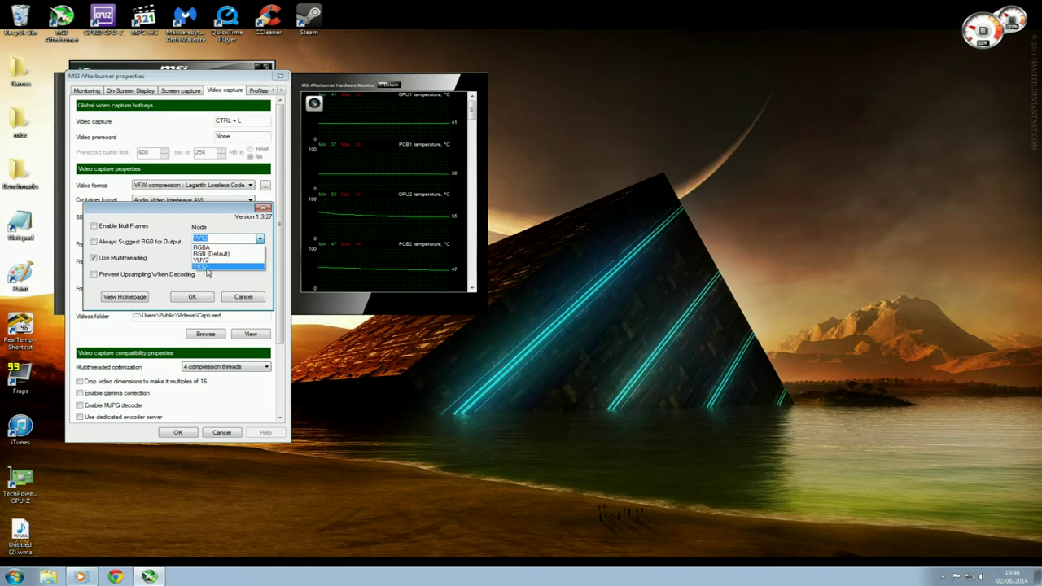
left_click(208, 270)
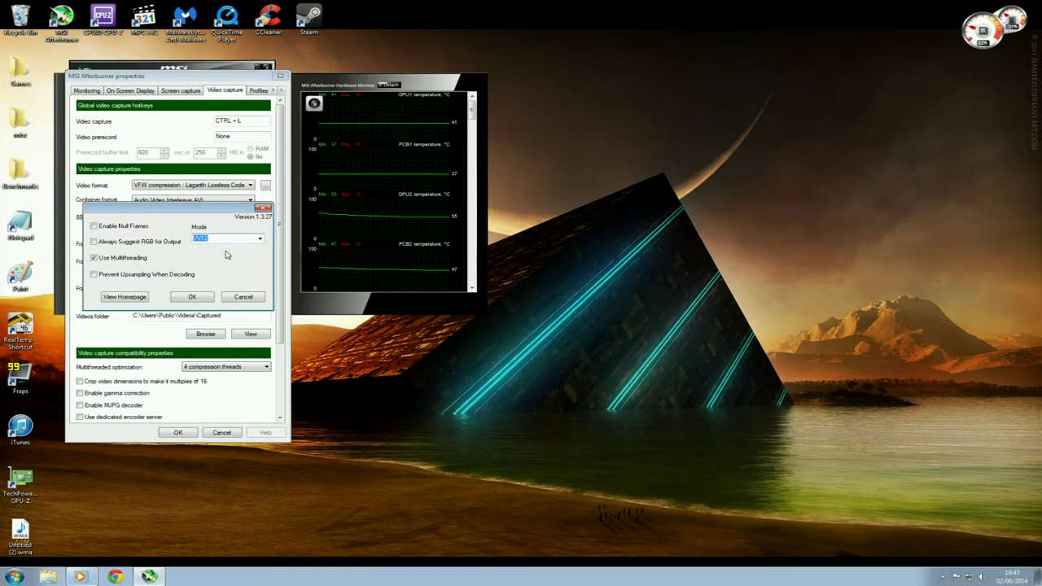
key("Tab")
left_click(193, 297)
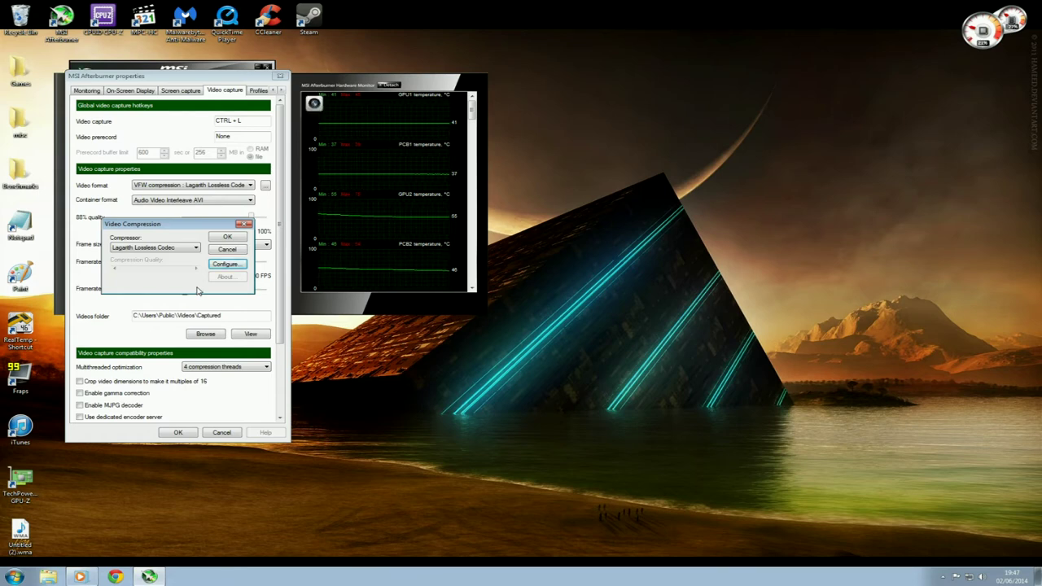
left_click(229, 237)
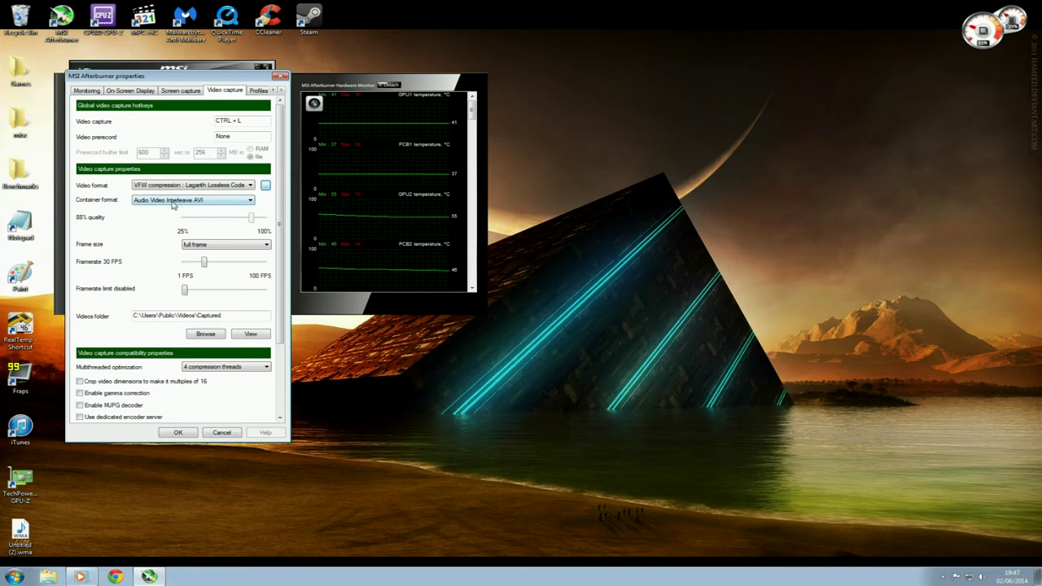
Set the capture container format to Audio Video Interleave AVI
left_click(159, 203)
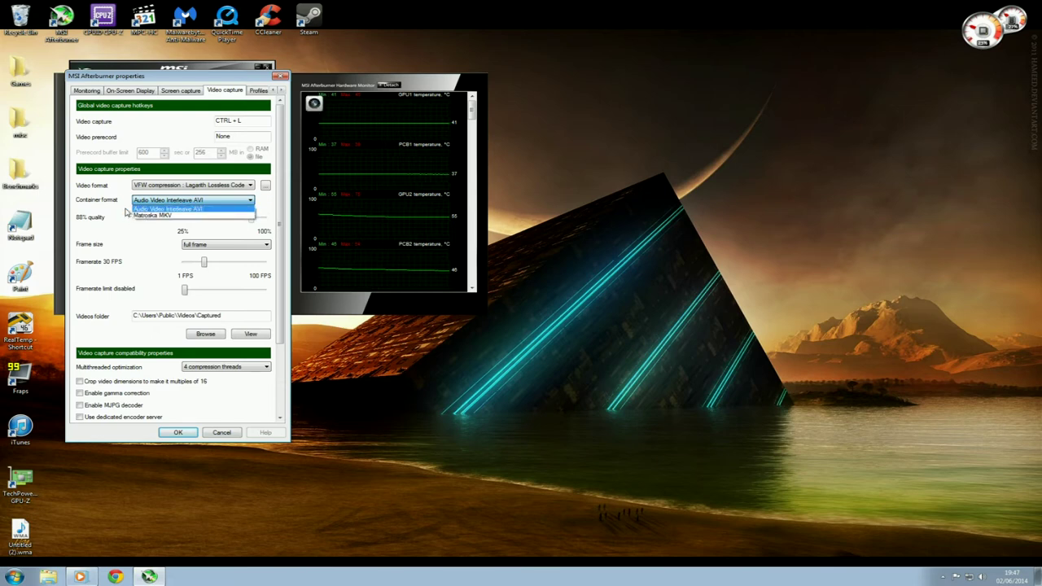
left_click(124, 213)
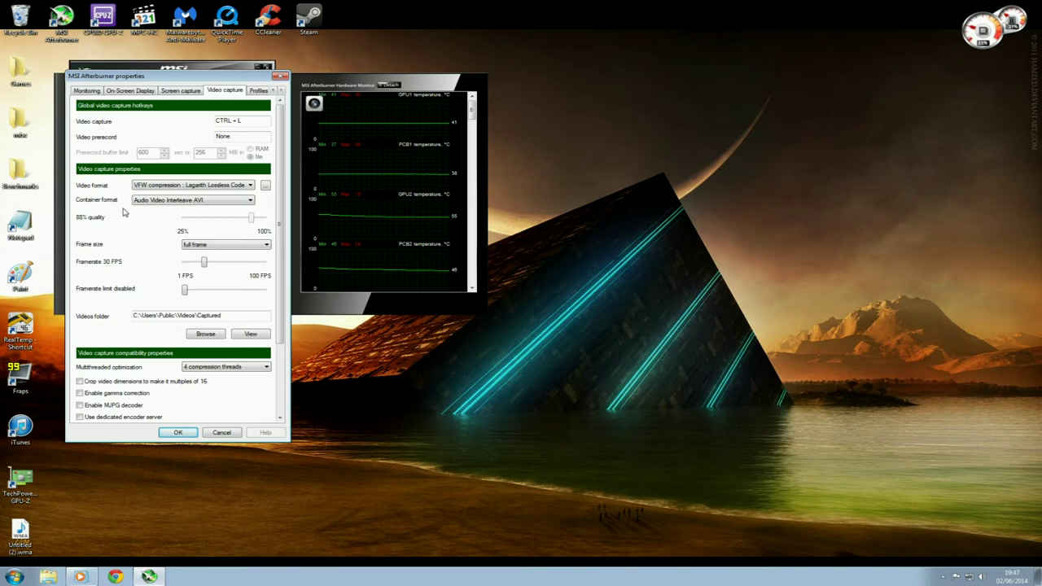
left_click(166, 201)
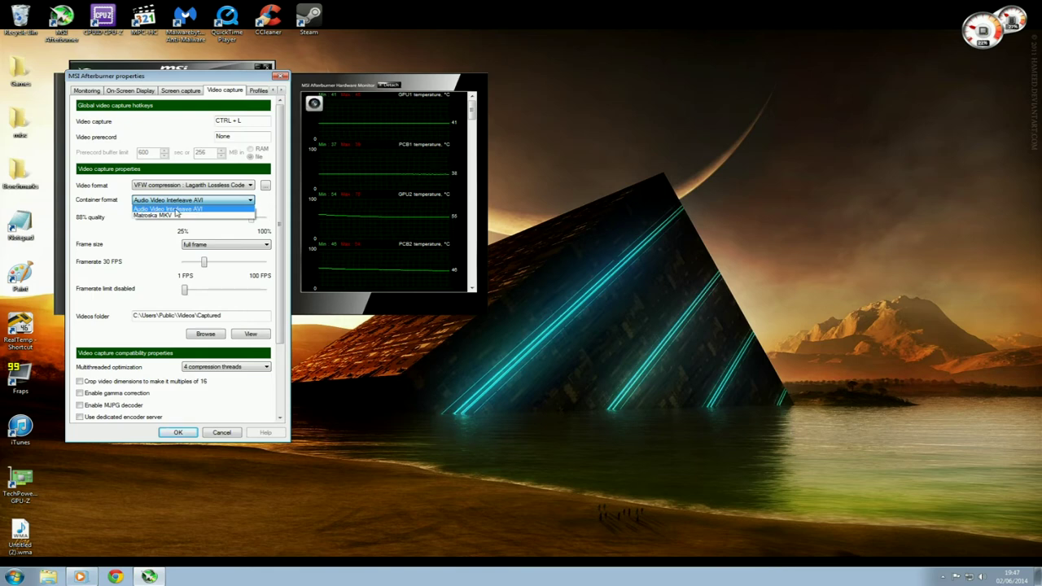
left_click(176, 211)
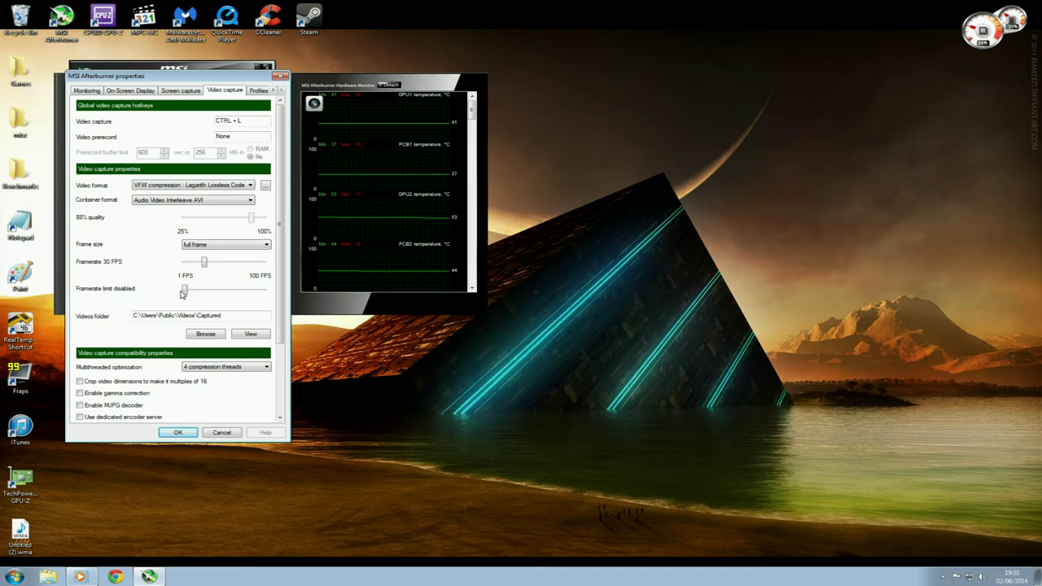
Try a 30 FPS framerate limit, disable it again, and accept the Afterburner properties
left_click_drag(191, 294, 200, 293)
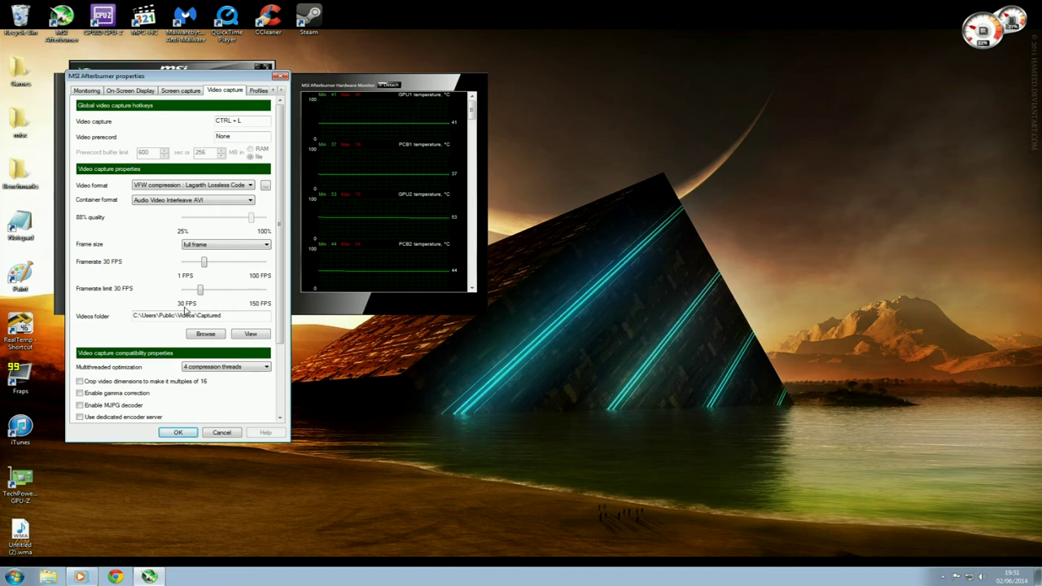
left_click_drag(199, 291, 184, 293)
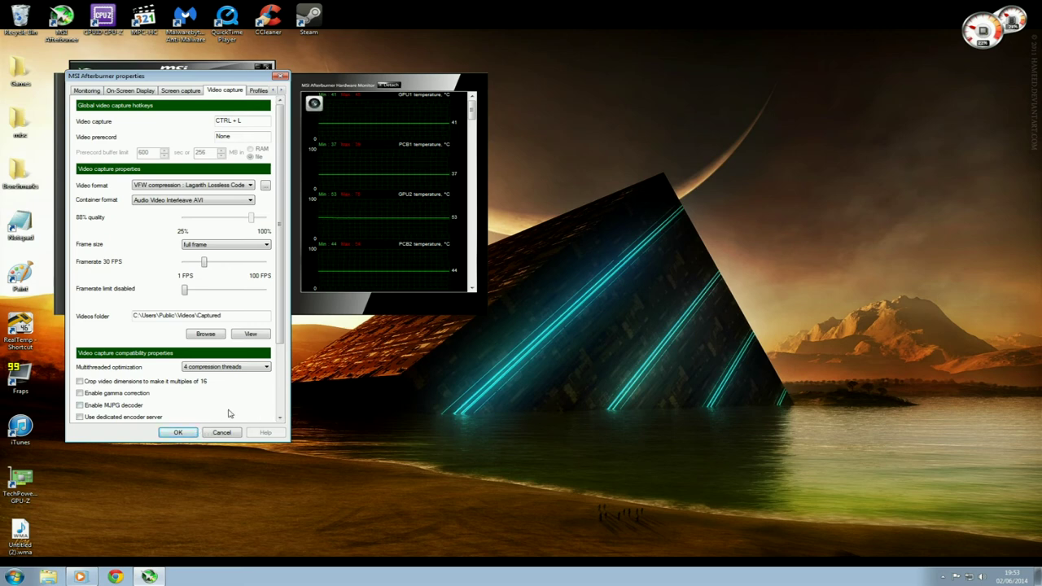
left_click(178, 432)
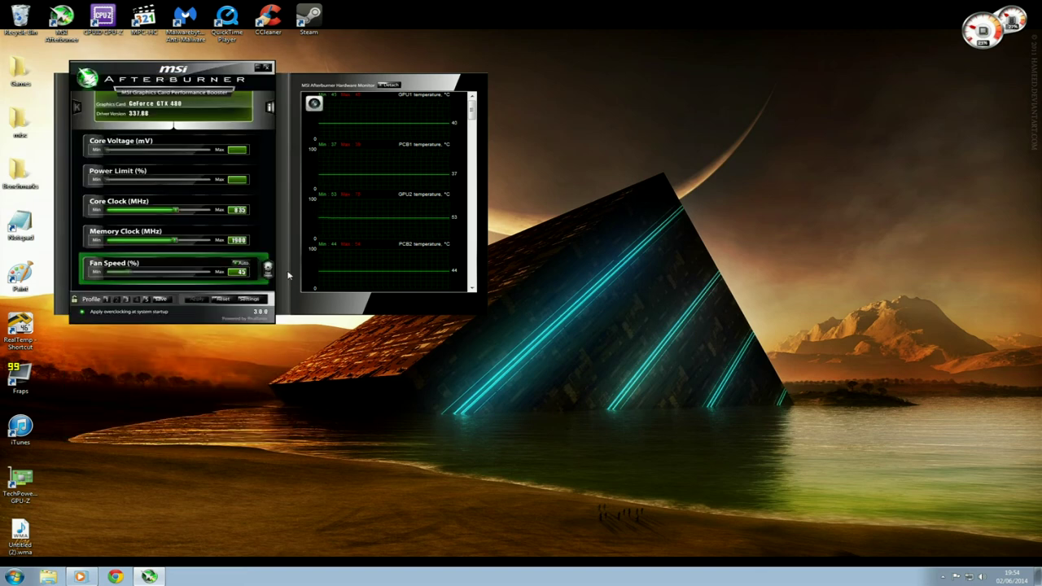
left_click(258, 69)
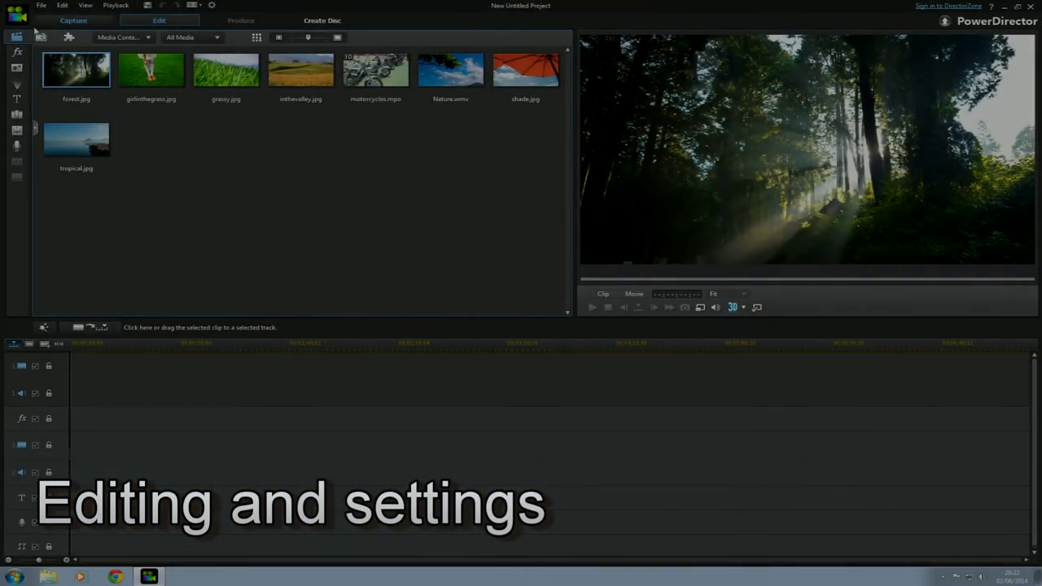
In PowerDirector, import the captured video bf4_2014_06_02_20_18_16_249.avi into the media library
left_click(40, 37)
left_click(90, 47)
left_click(452, 187)
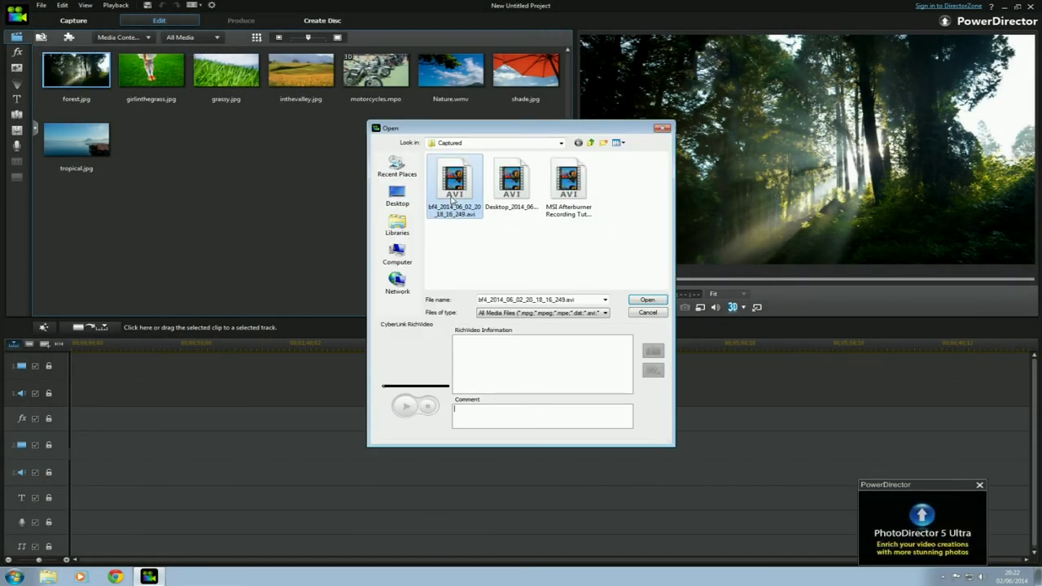
left_click(980, 485)
left_click(648, 299)
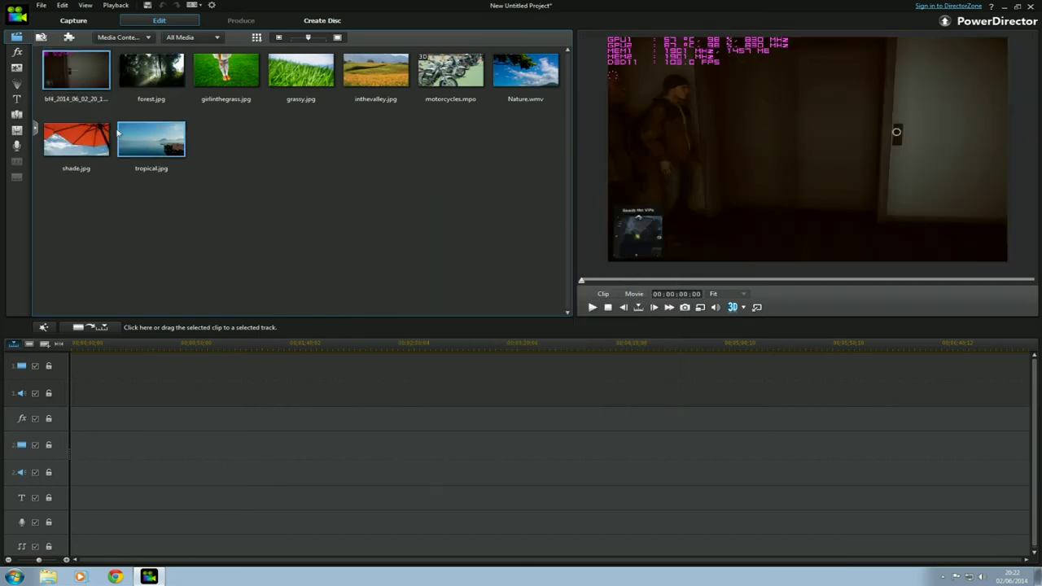
Place the bf4 clip at the start of video track 1 and adjust its aspect ratio to fill the frame
left_click_drag(76, 72, 83, 386)
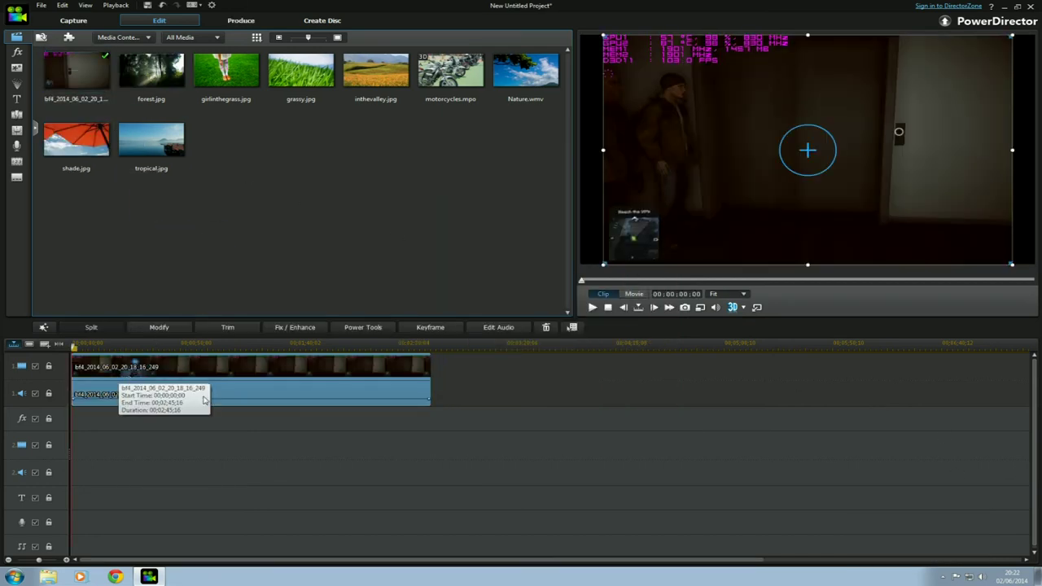
right_click(204, 398)
mouse_move(324, 335)
left_click(476, 355)
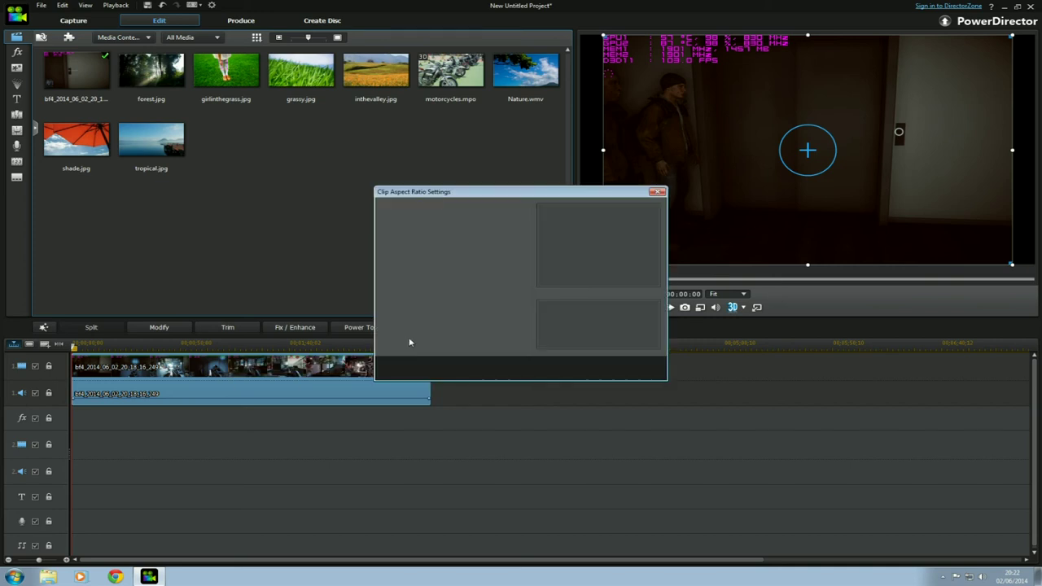
left_click(558, 368)
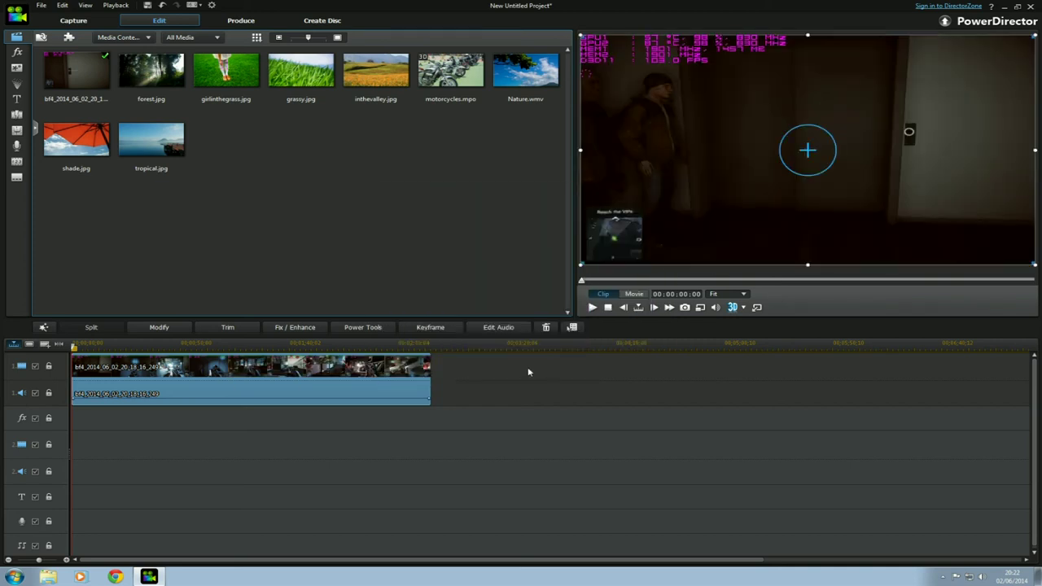
Enable fade-in for the bf4 clip in the PiP Designer and save the change
double_click(132, 378)
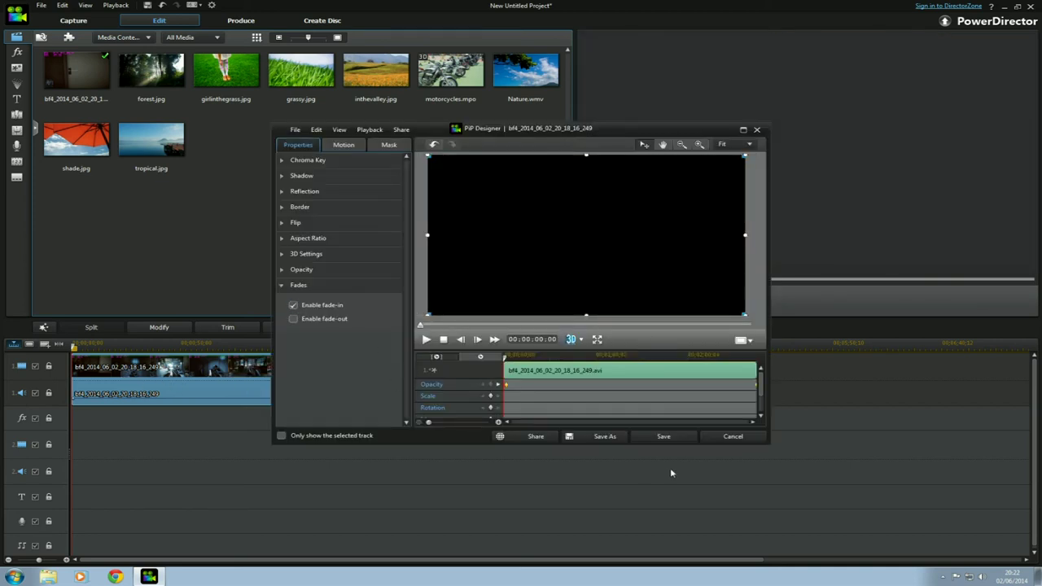
left_click(647, 437)
Add the custom title "nvidia altered" to track 2 near the beginning of the video clip
left_click(18, 114)
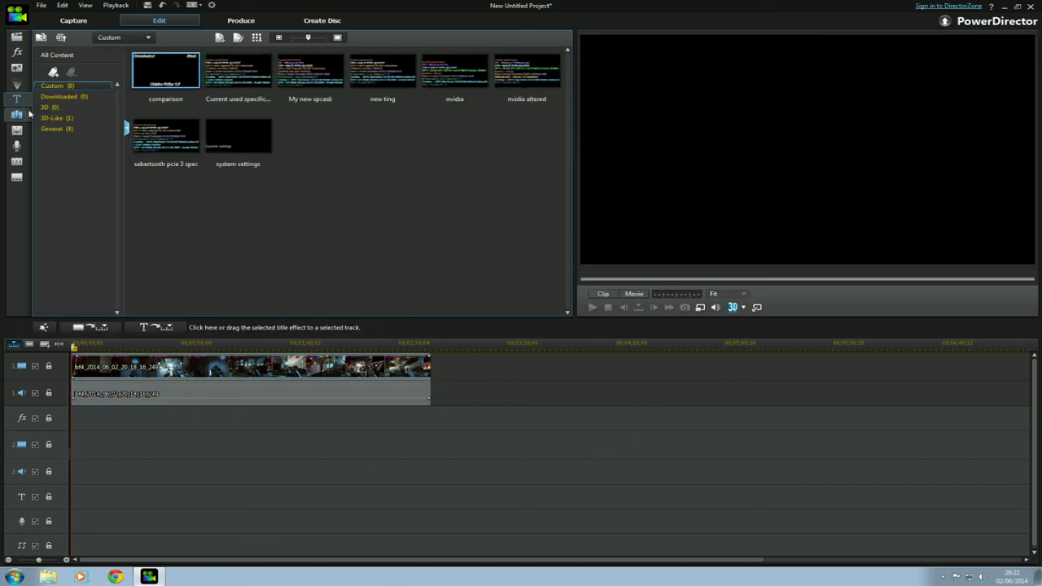
left_click(541, 77)
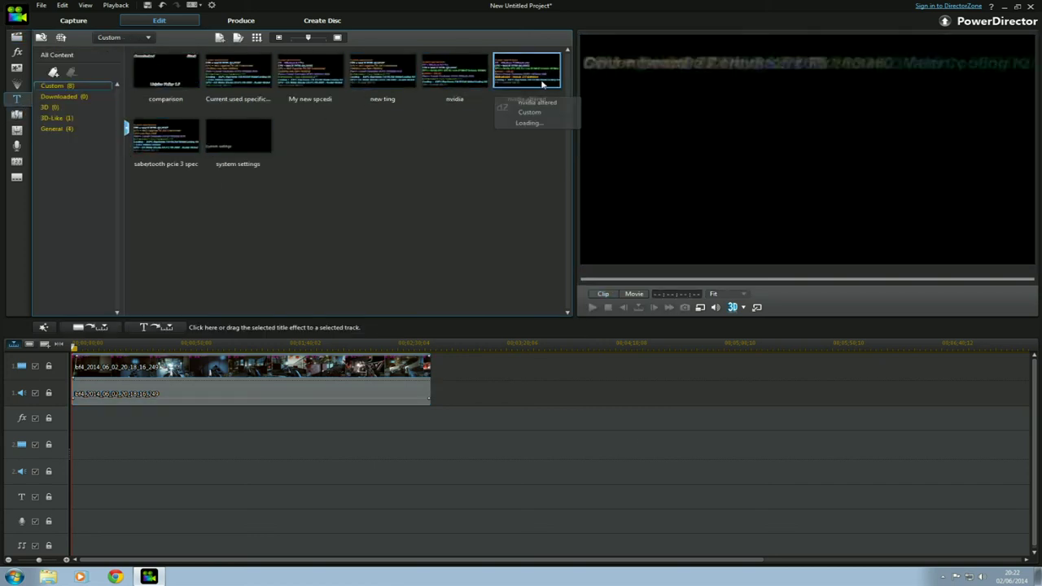
mouse_move(543, 85)
left_mouse_down()
mouse_move(342, 269)
mouse_move(89, 399)
mouse_move(103, 451)
left_mouse_up()
Open the system specification title for editing and change the GPU core clock to 830MHZ
double_click(652, 240)
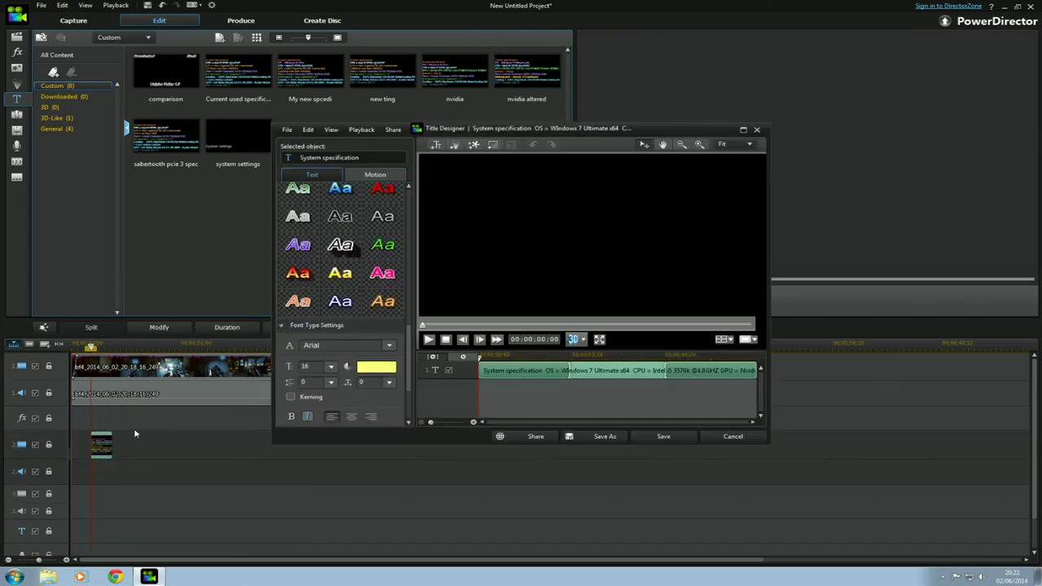
left_click(617, 229)
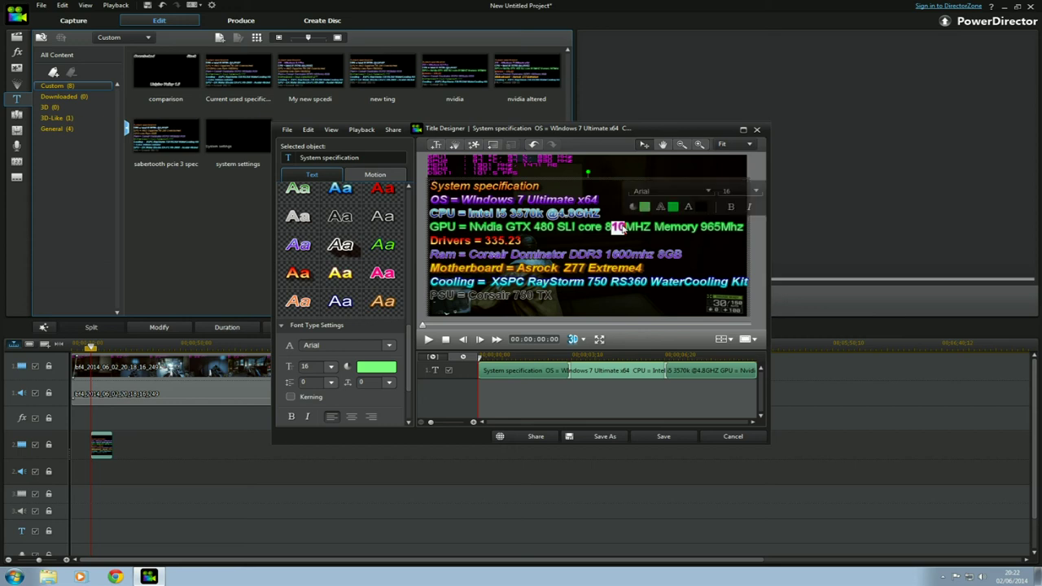
key("BackSpace")
type("3")
Change the driver version in the title's Drivers line to 337.88
left_click(506, 241)
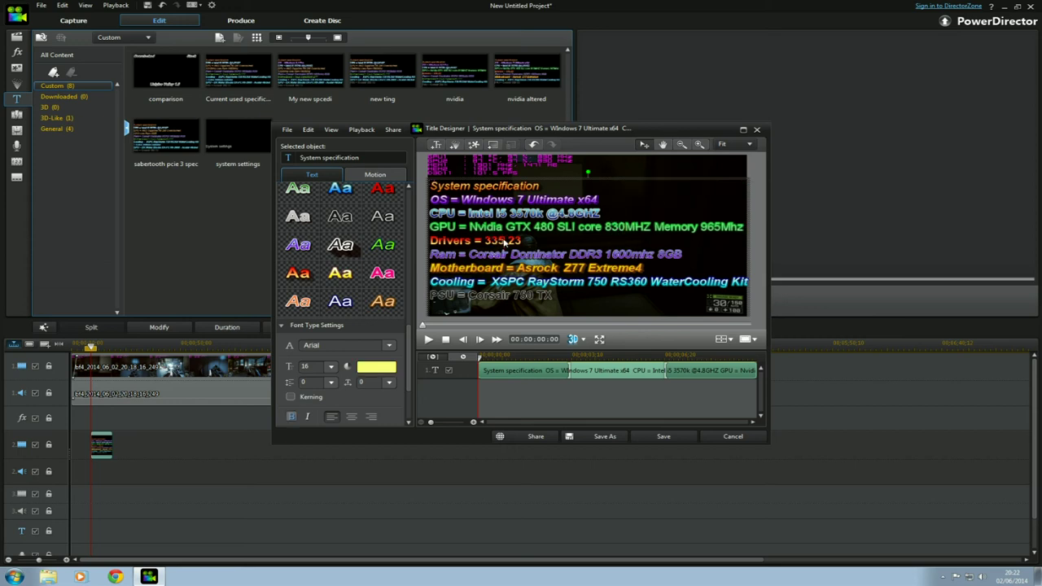
key("BackSpace")
type("7")
left_click(518, 242)
key("BackSpace")
key("BackSpace")
type("88")
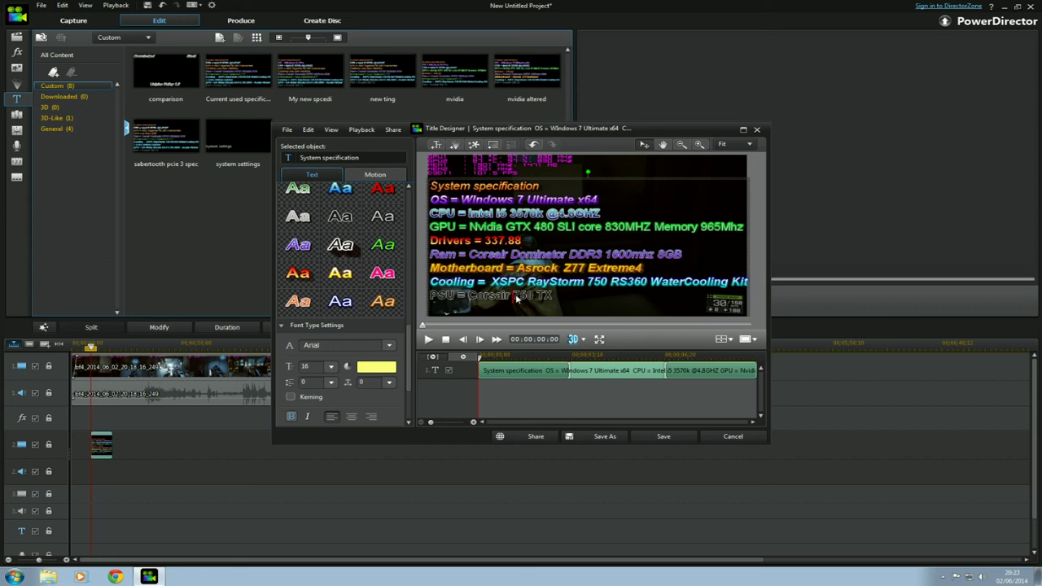
Replace the power supply model in the title's PSU line with "AX 860"
left_click_drag(514, 297, 553, 299)
type("AX 86")
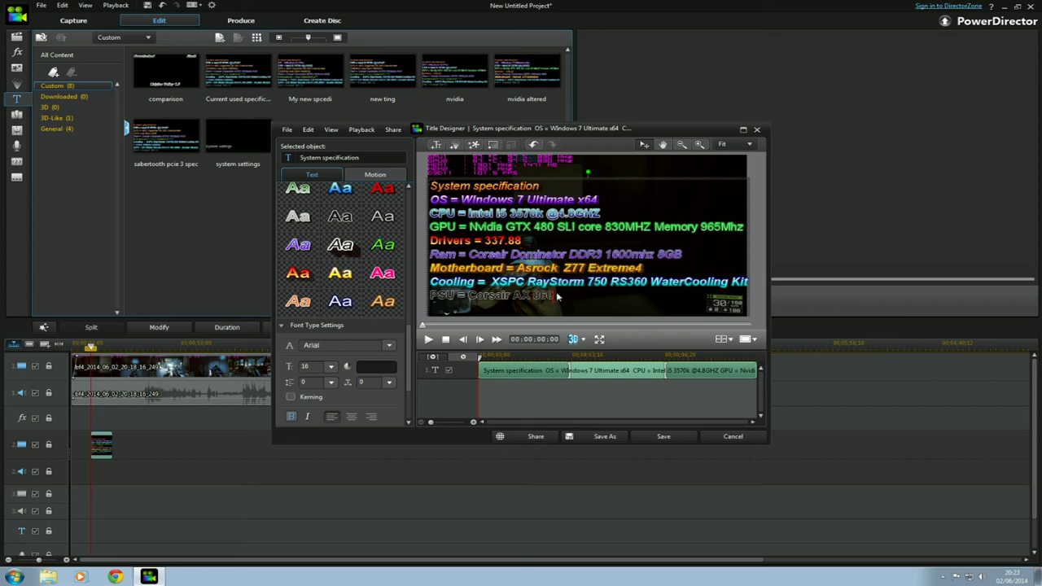
Apply the red character preset to the title's PSU line and save the edited title
left_click_drag(557, 297, 429, 297)
left_click(383, 189)
left_click(663, 437)
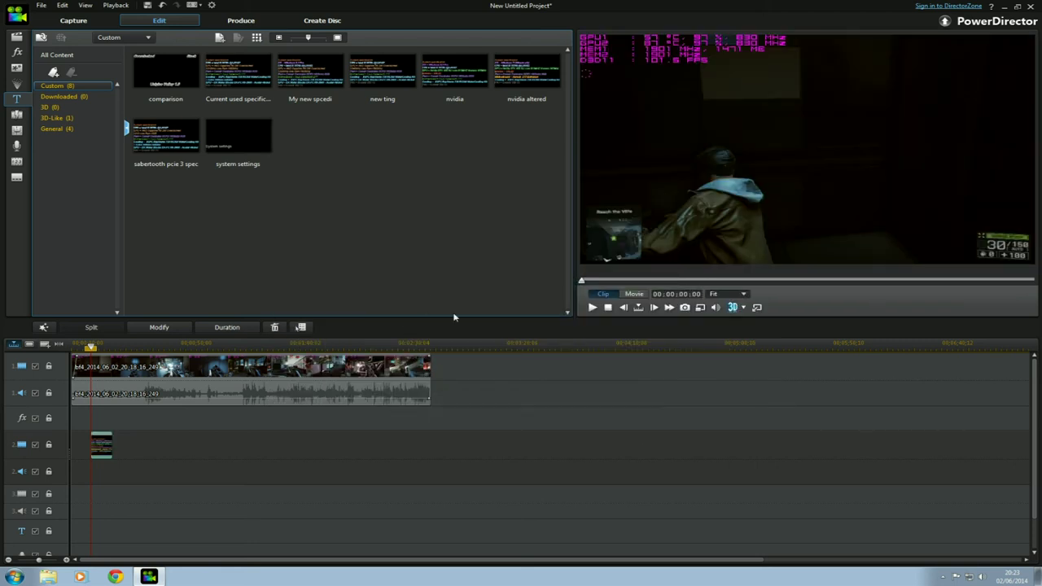
Review the bf4 clip's fade settings in the PiP Designer and save them with fade-in enabled
double_click(419, 367)
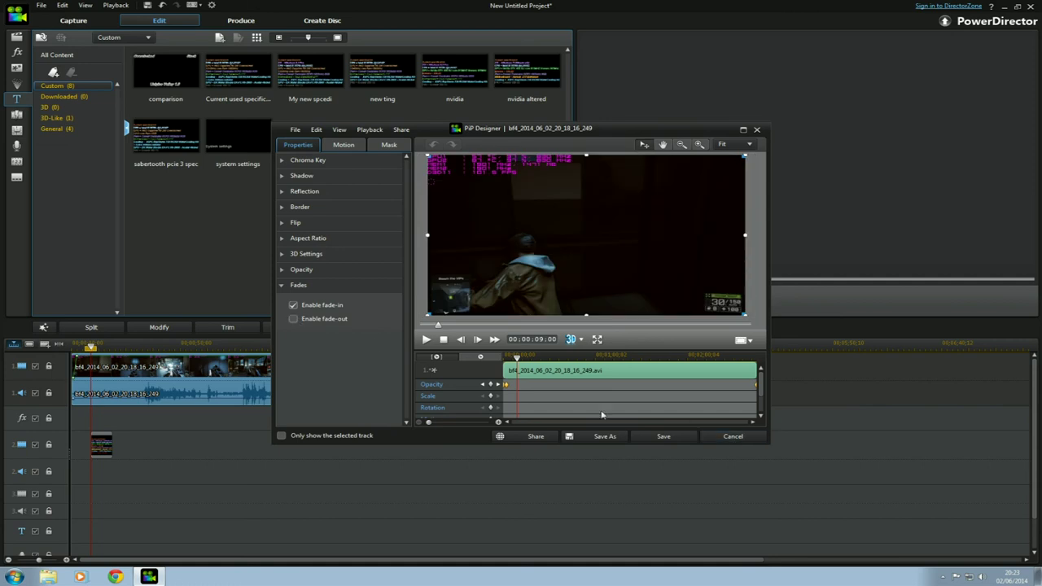
left_click(663, 436)
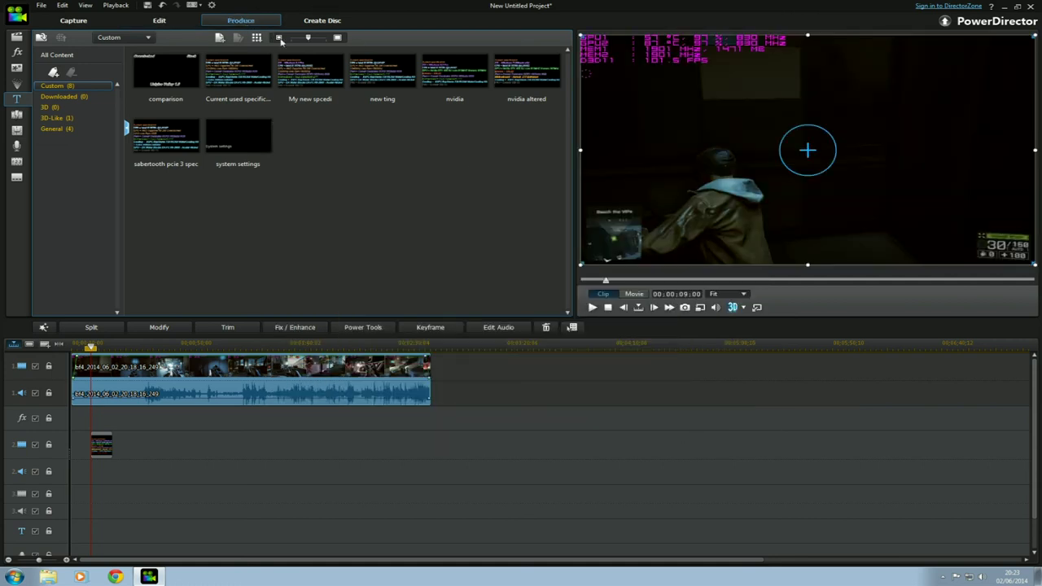
Set up production output as MPEG-4 with the Custom profile type and the Custom Mp4 profile
left_click(241, 20)
left_click(47, 114)
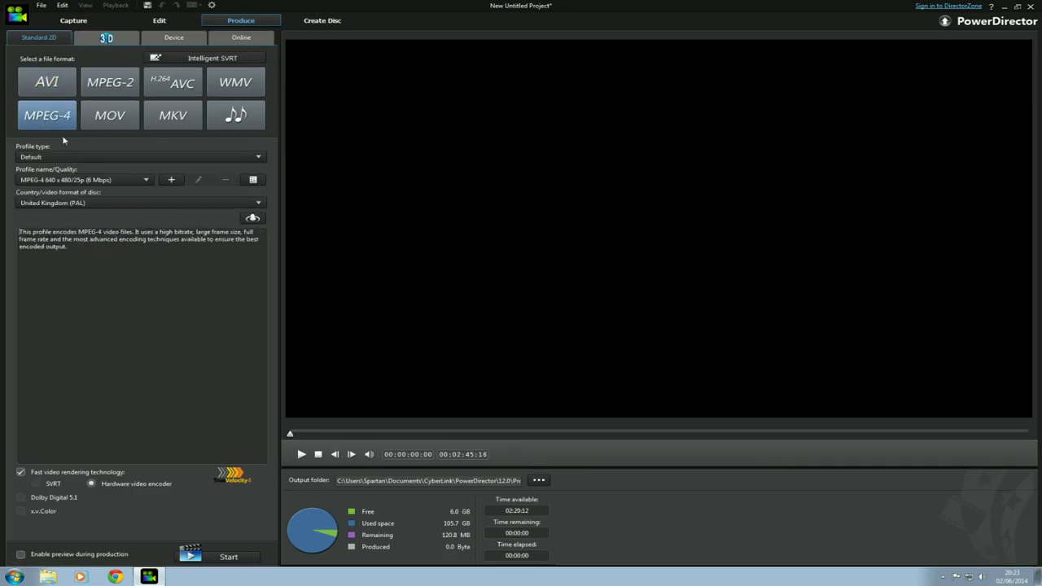
left_click(137, 180)
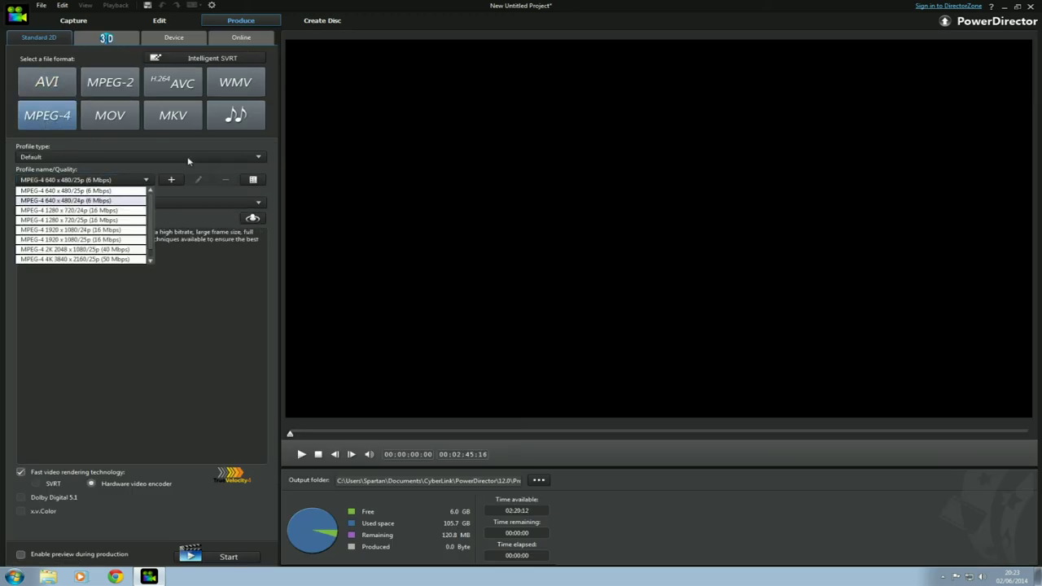
left_click(174, 169)
left_click(176, 162)
left_click(38, 180)
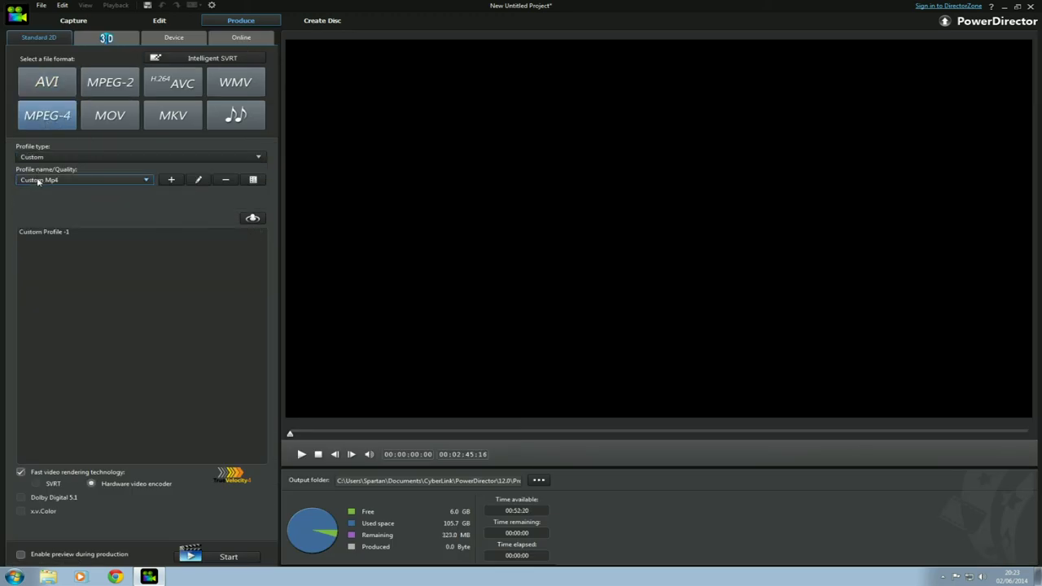
Examine the Custom Mp4 profile's details, including video bitrate, resolution, audio settings and frame rate
left_click(252, 180)
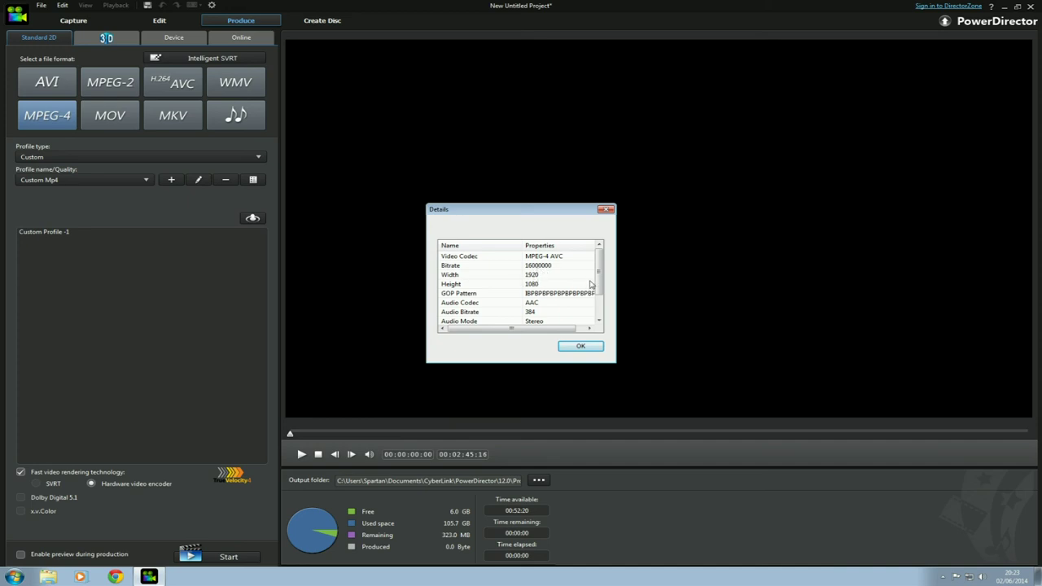
scroll(592, 284, "down", 2)
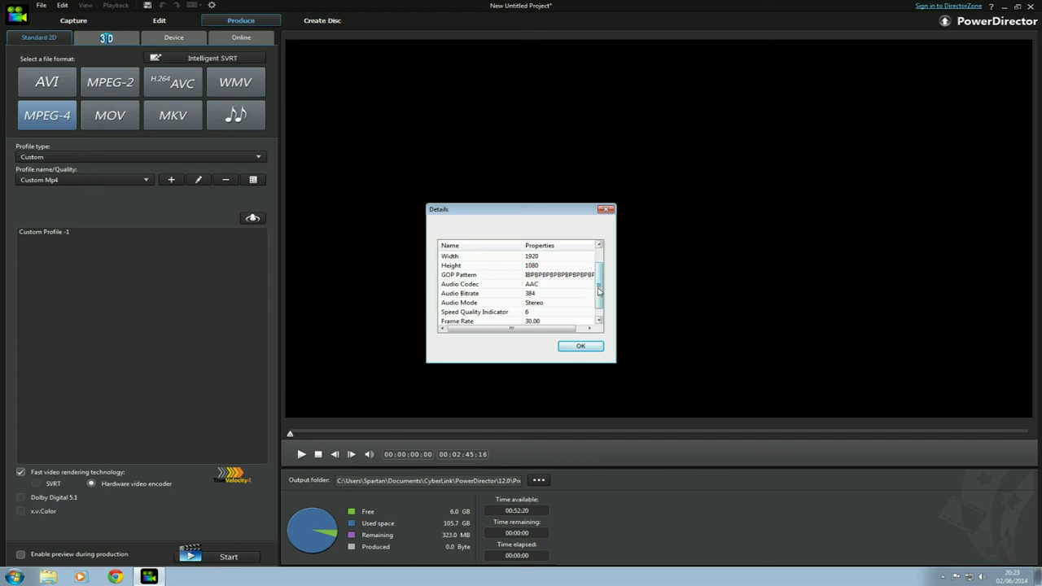
left_click_drag(599, 291, 601, 303)
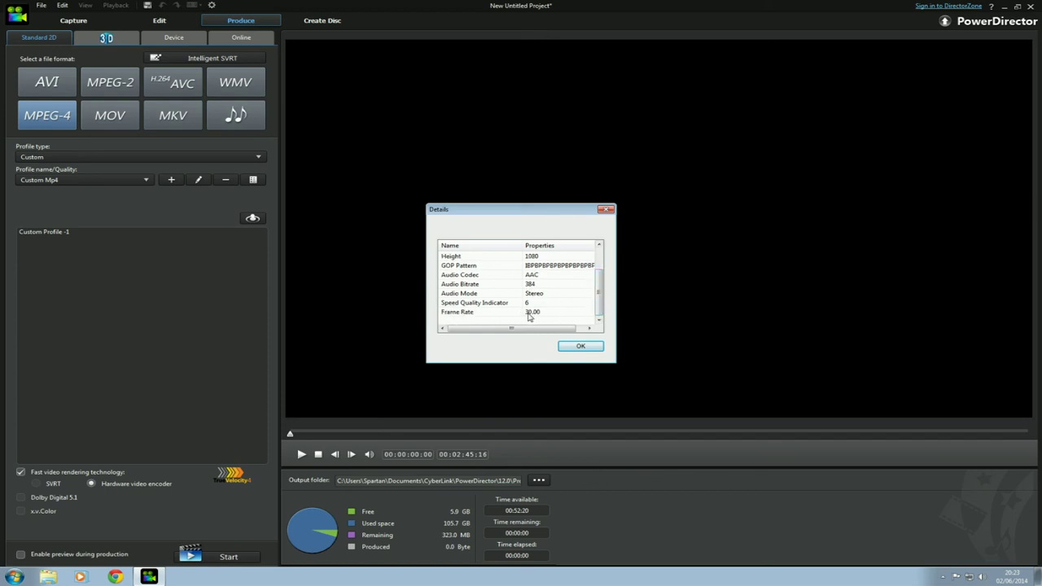
left_click(588, 350)
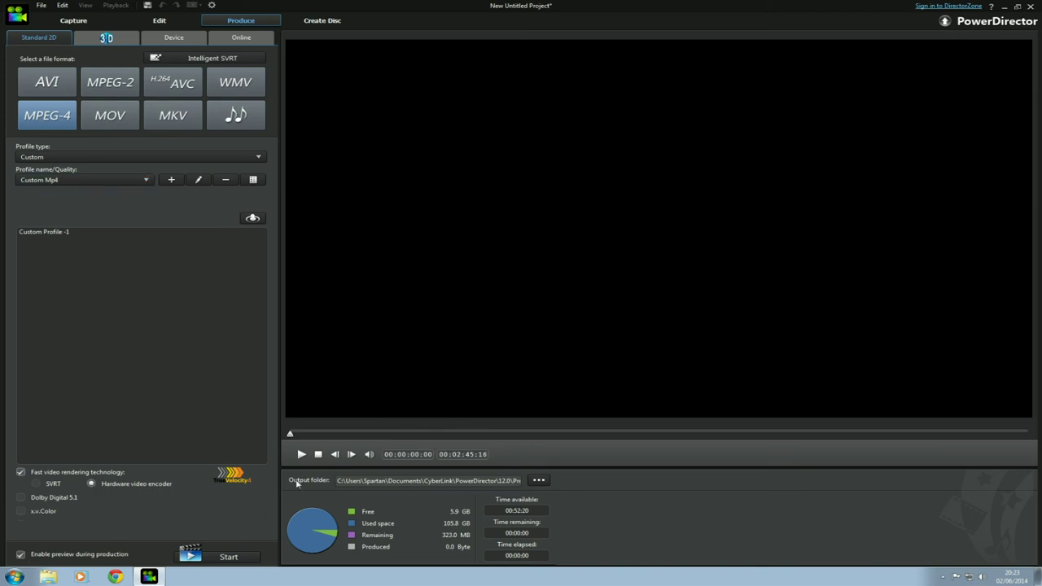
Start producing the video with preview during production enabled
left_click(224, 557)
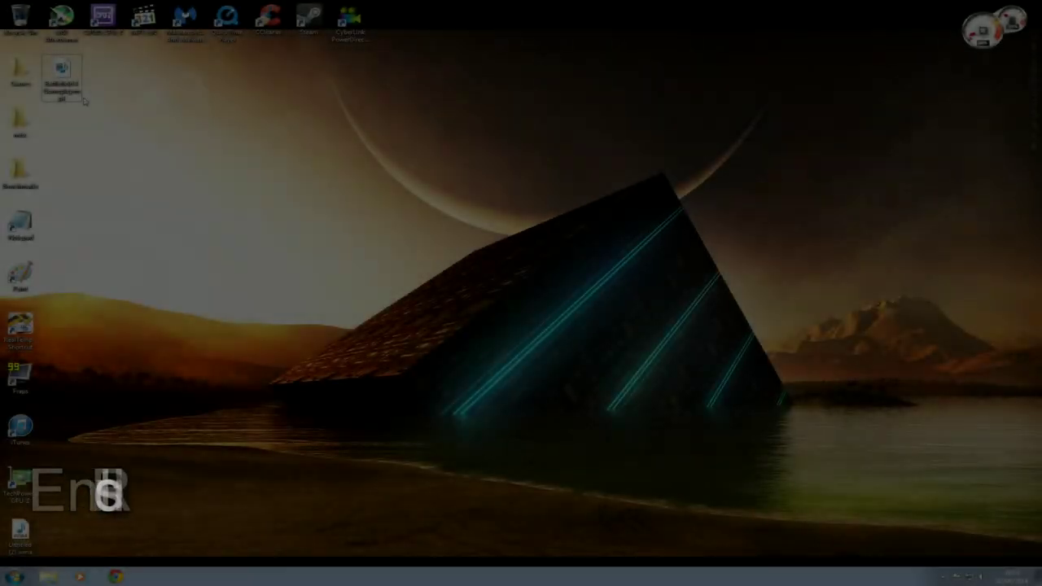
Check the properties of the Battlefield 4 Gameplay file on the desktop and play the video full screen
right_click(72, 91)
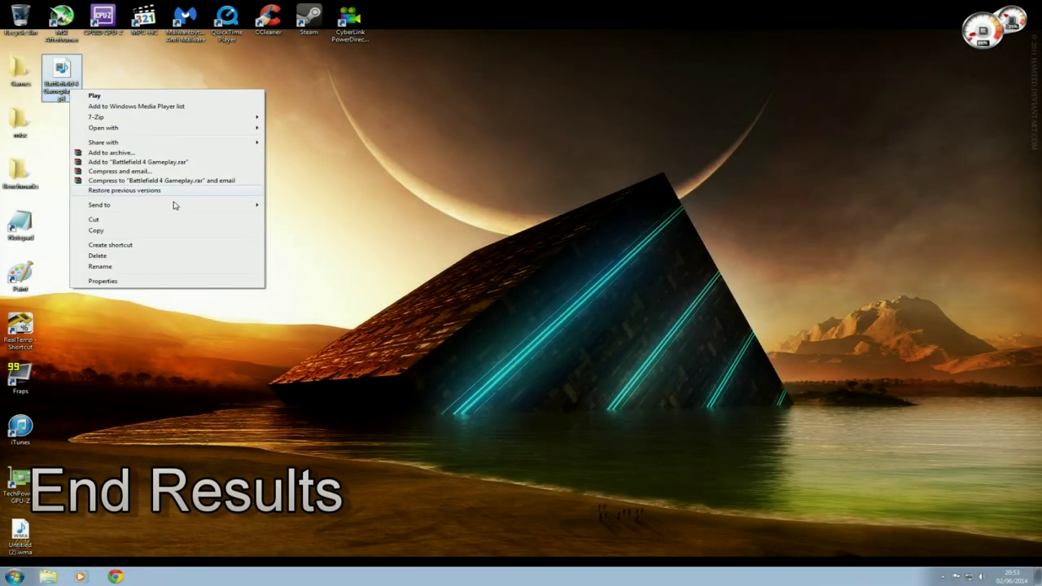
left_click(160, 282)
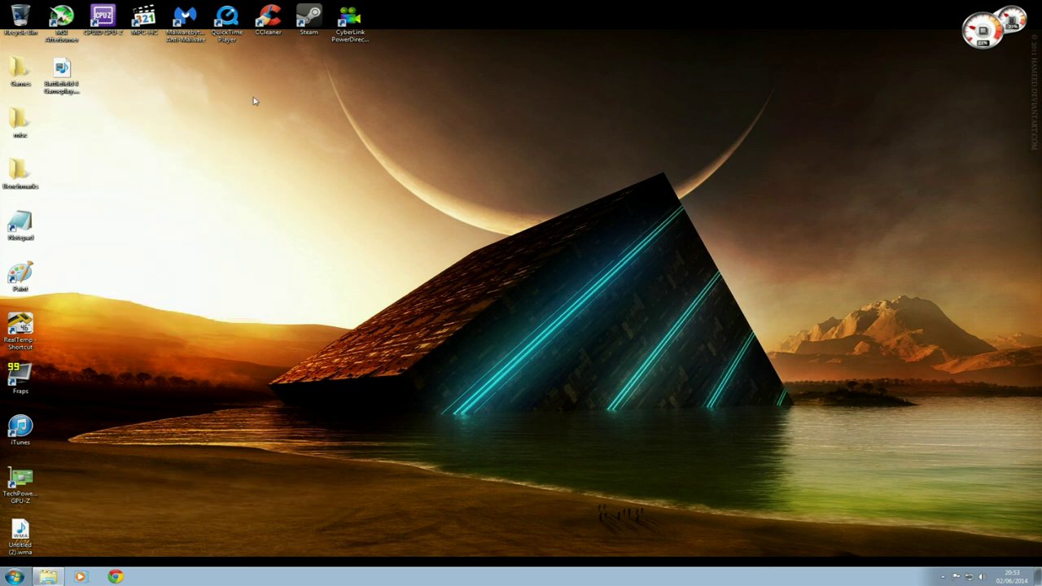
double_click(62, 91)
double_click(326, 204)
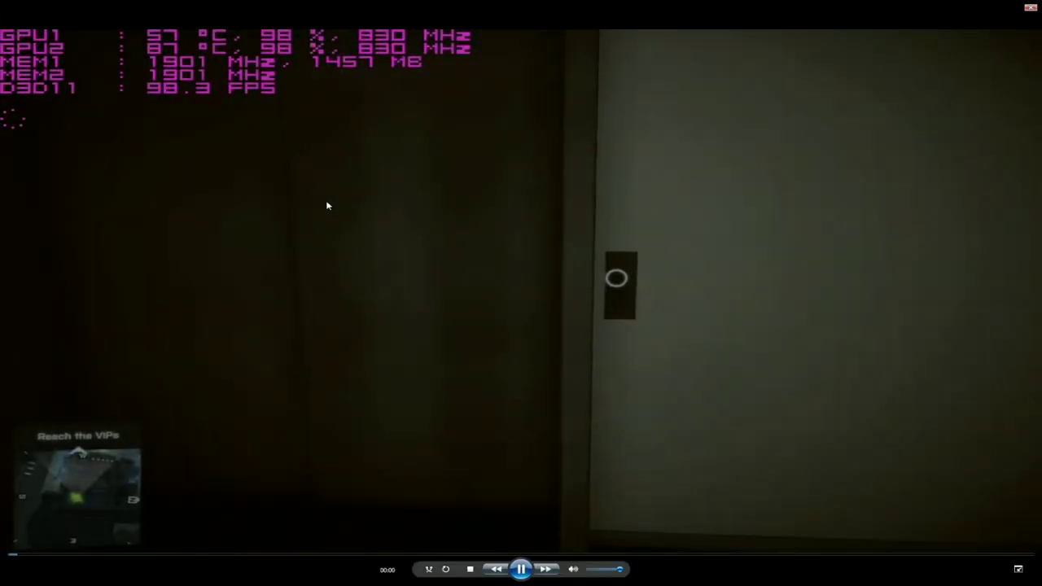